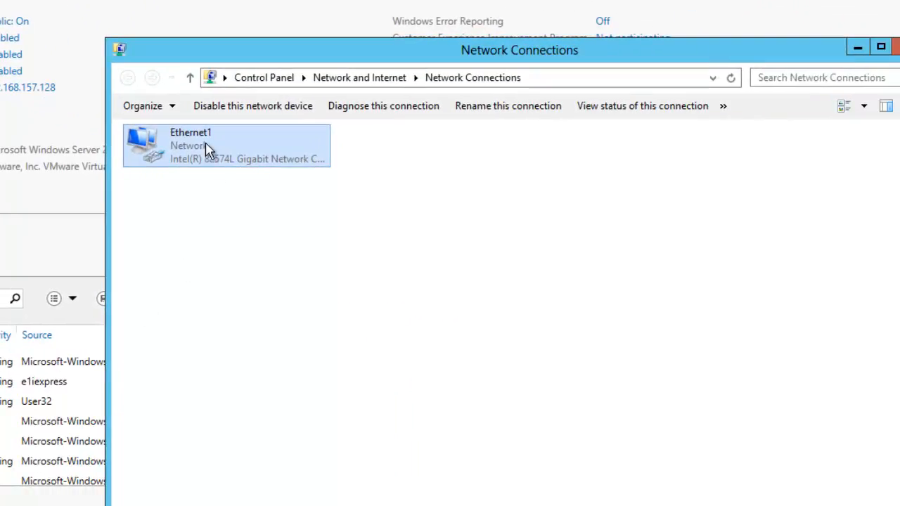
right_click(207, 149)
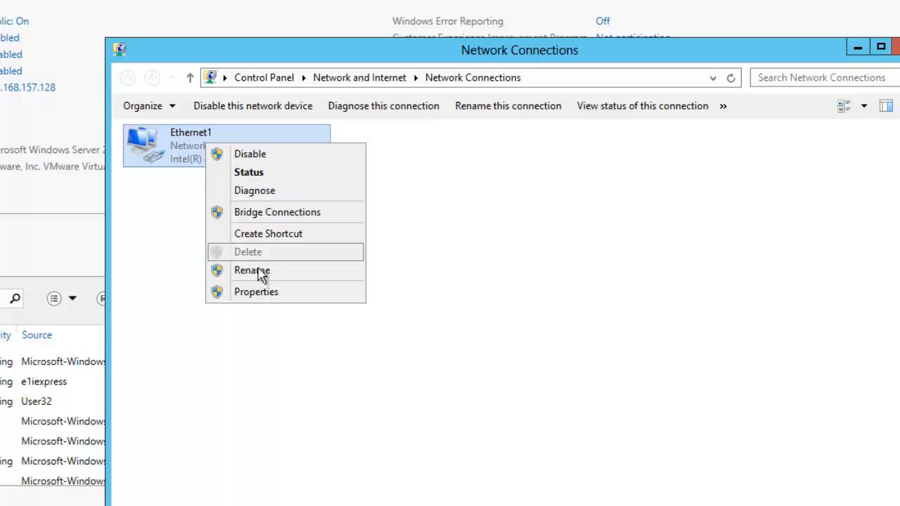
left_click(265, 292)
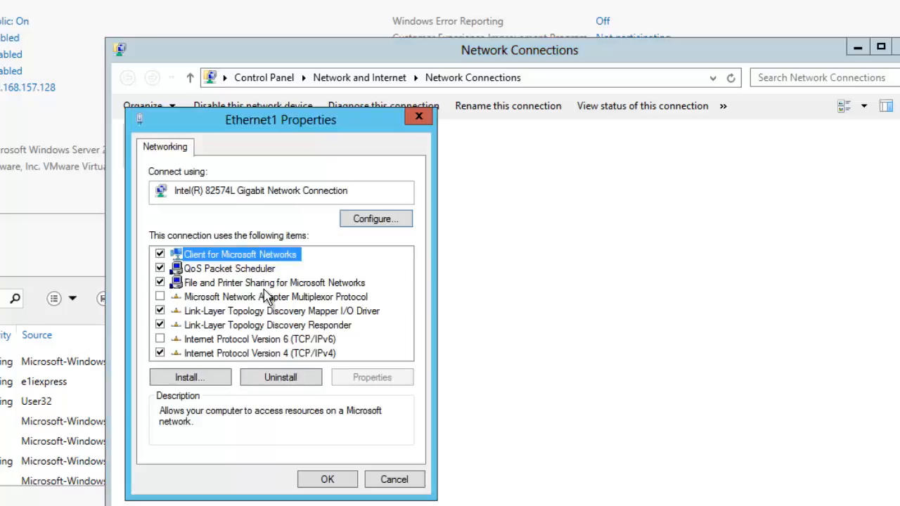
left_click(251, 354)
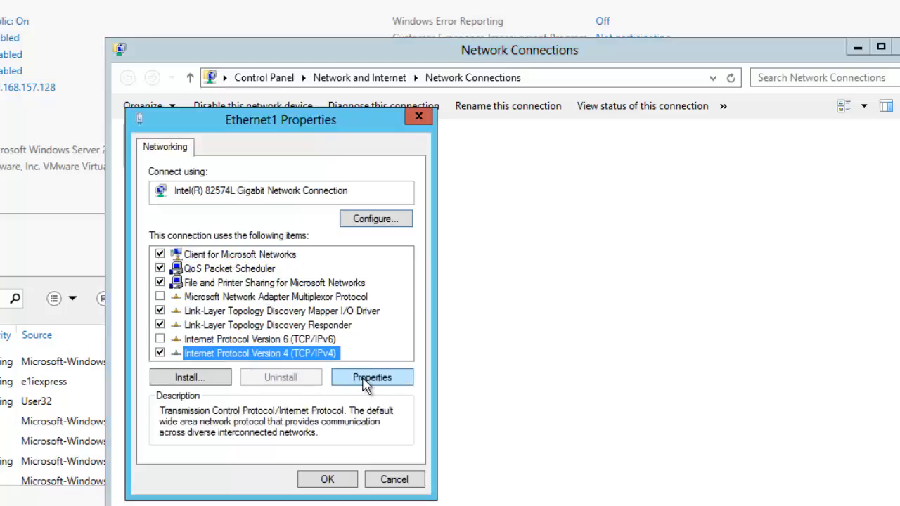
left_click(371, 378)
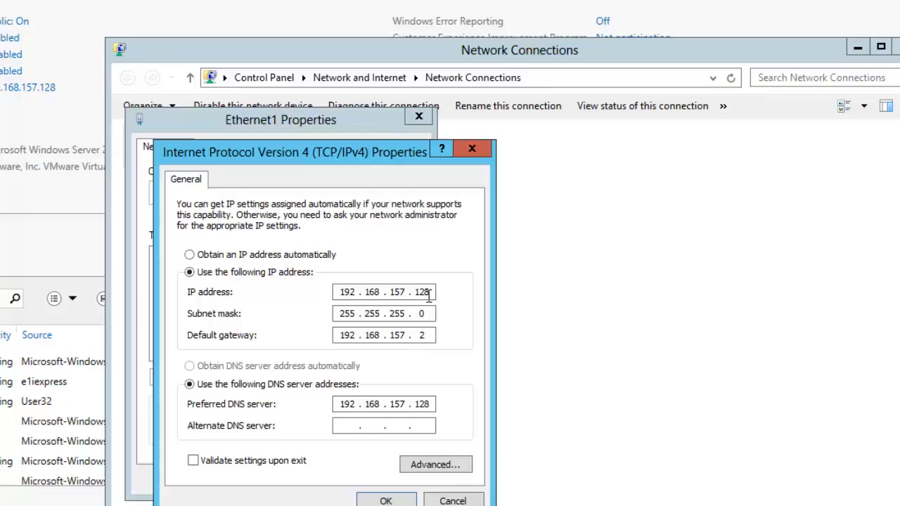
left_click(380, 501)
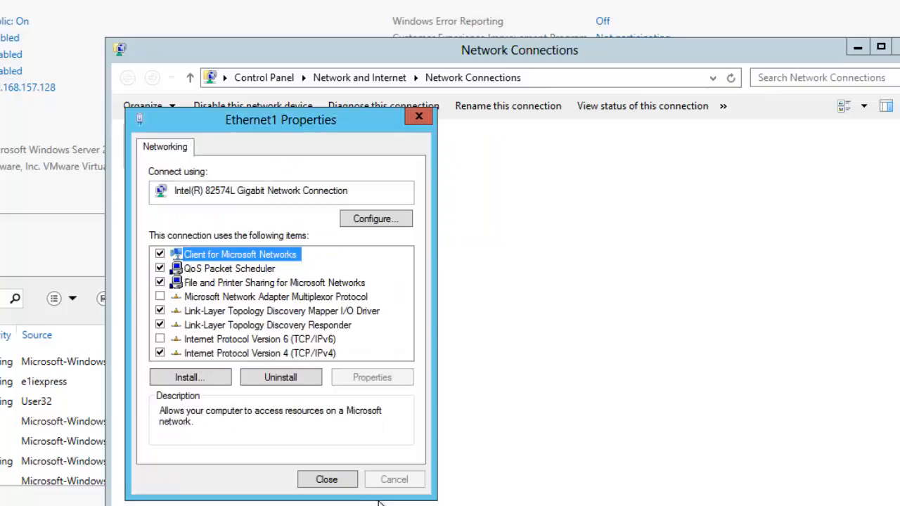
left_click(324, 484)
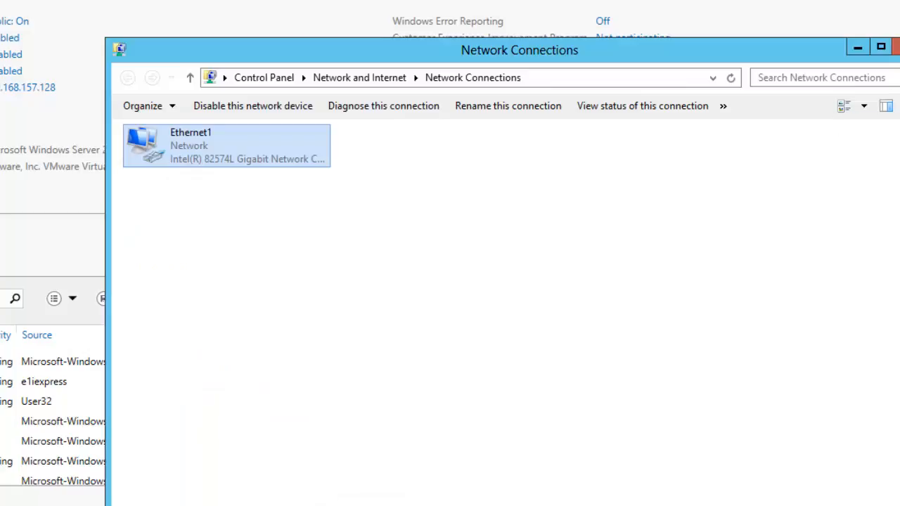
- Close Network Connections and open Server Manager's Manage menu
left_click(895, 47)
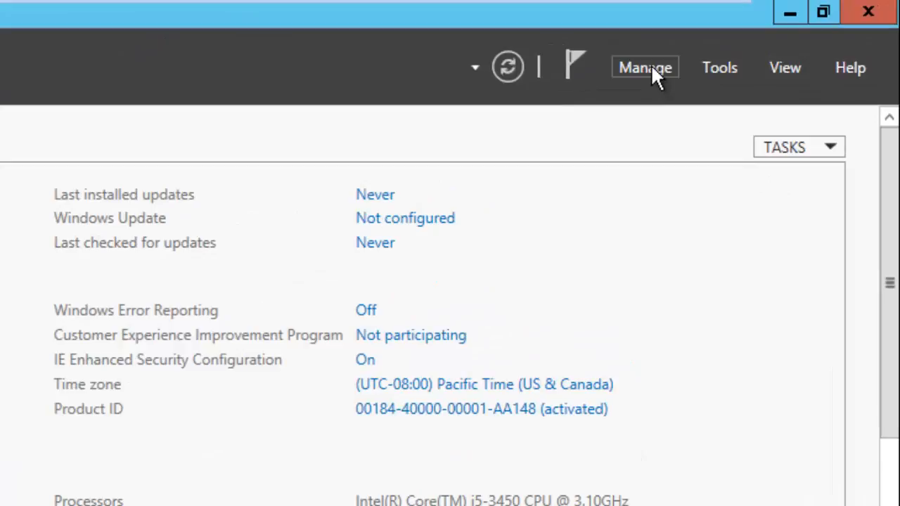
left_click(651, 68)
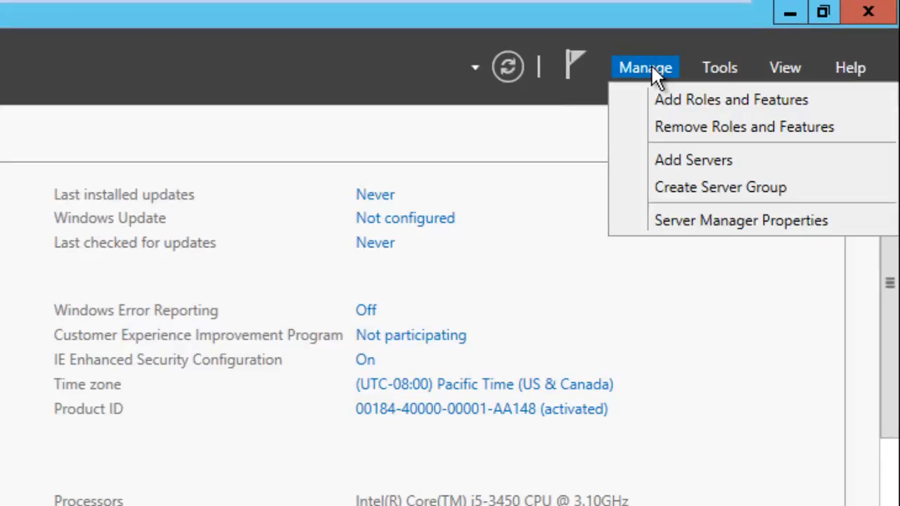
- Start Add Roles and Features with role-based installation on AD-SRV01, reaching server role selection
left_click(676, 99)
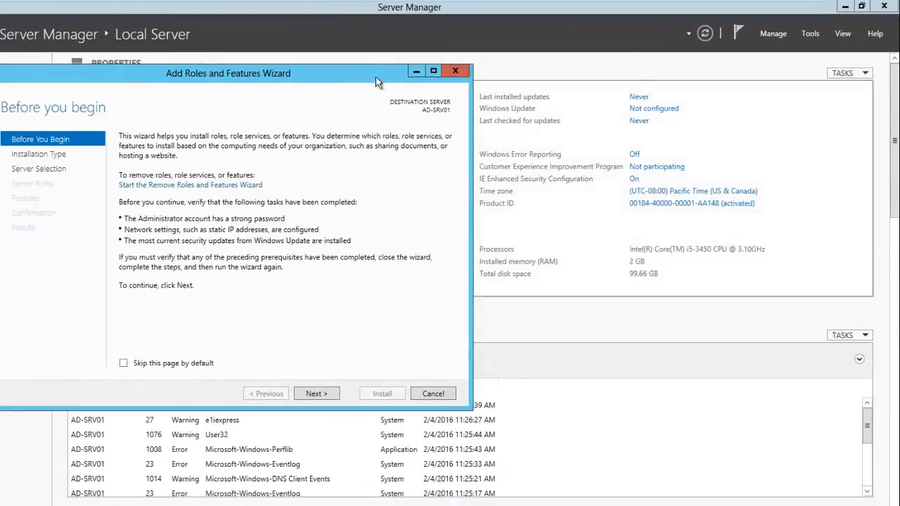
left_click_drag(203, 90, 287, 90)
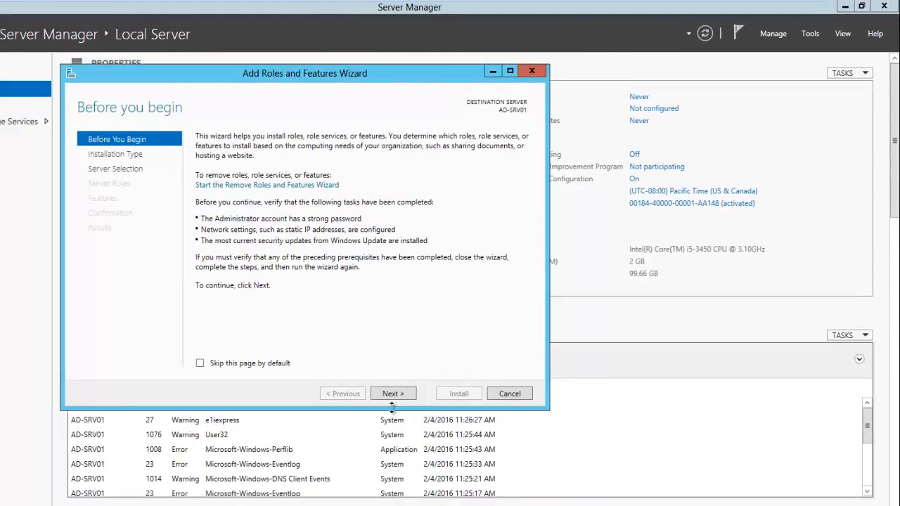
left_click(395, 396)
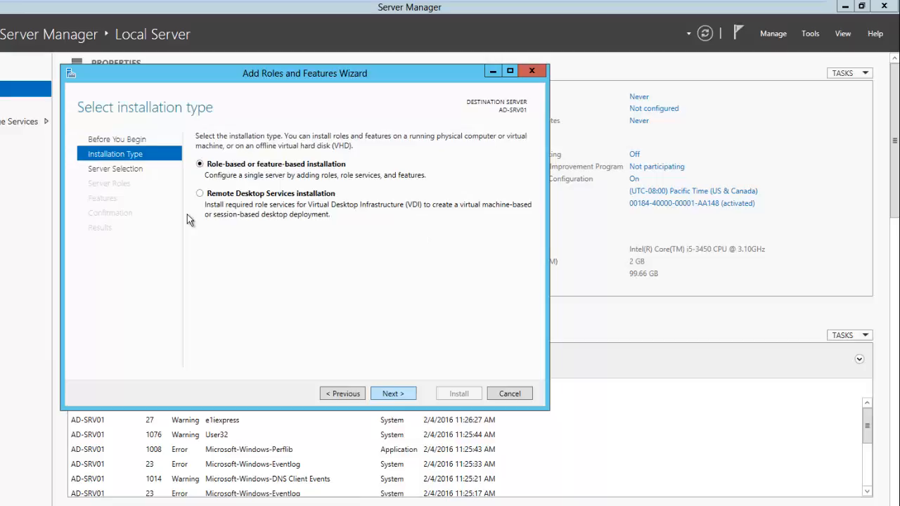
left_click(393, 394)
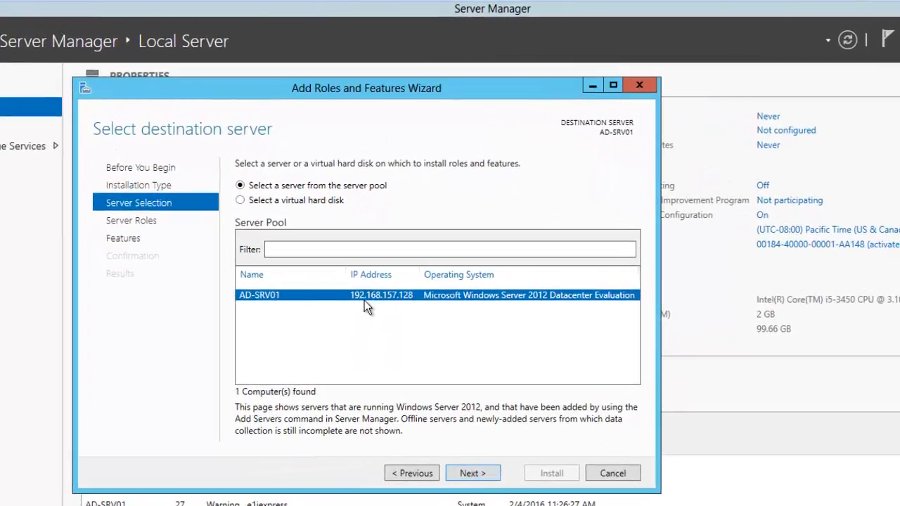
left_click(472, 473)
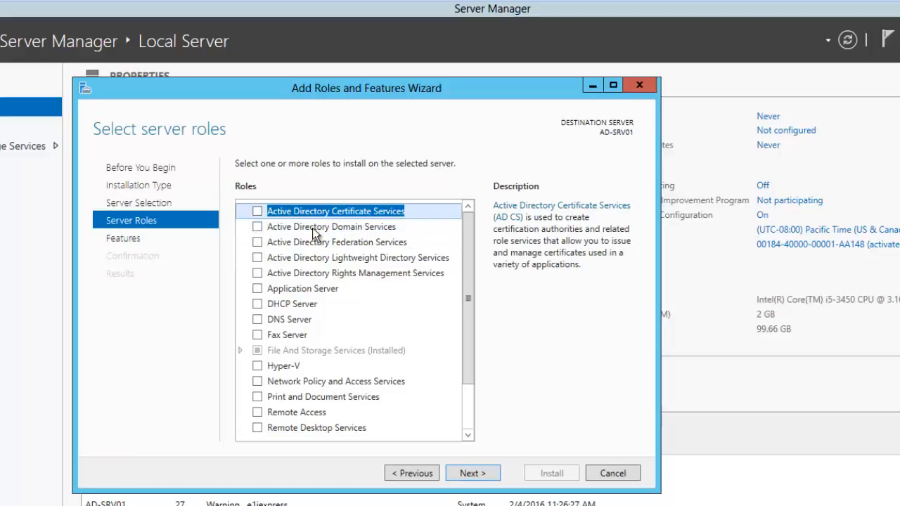
- Select Active Directory Domain Services with its required management features and advance to Confirmation
left_click(257, 227)
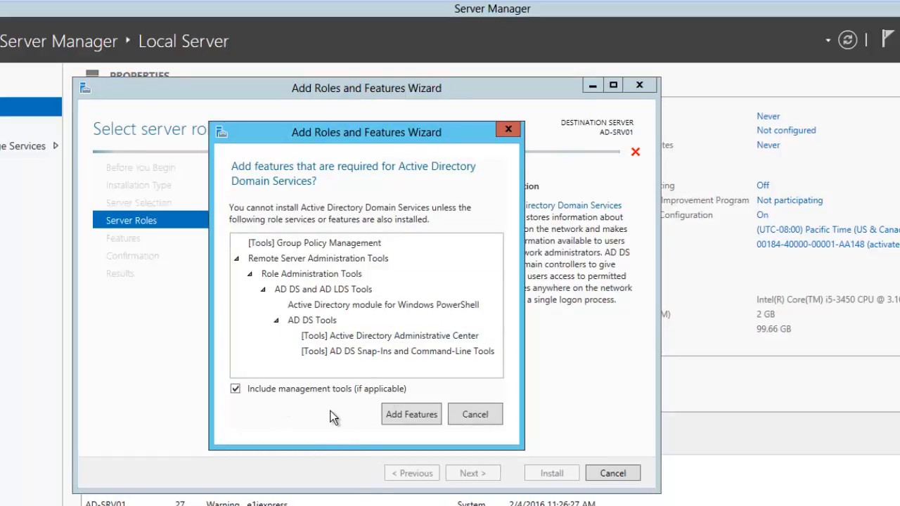
left_click(408, 415)
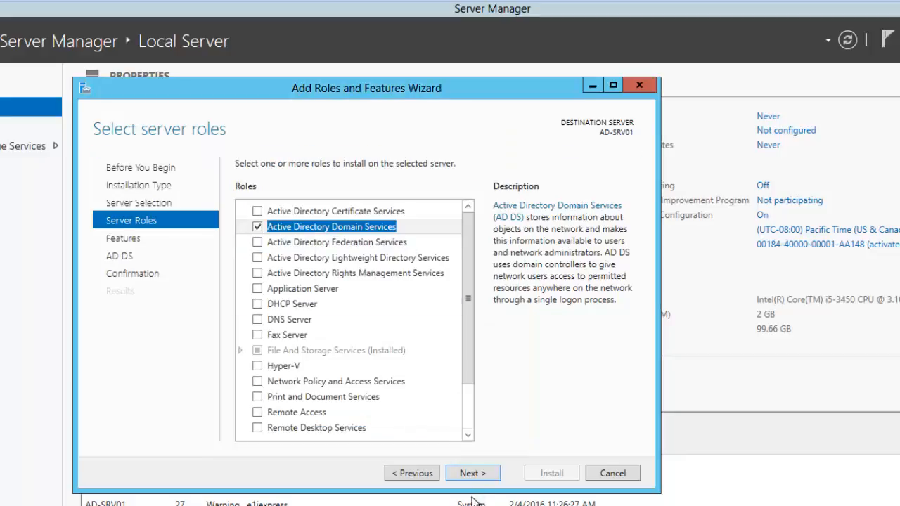
left_click(473, 472)
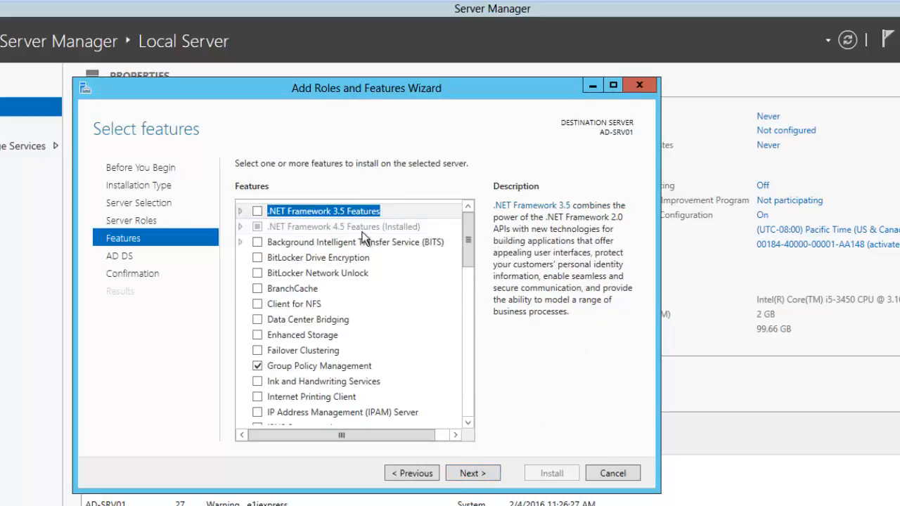
left_click(478, 476)
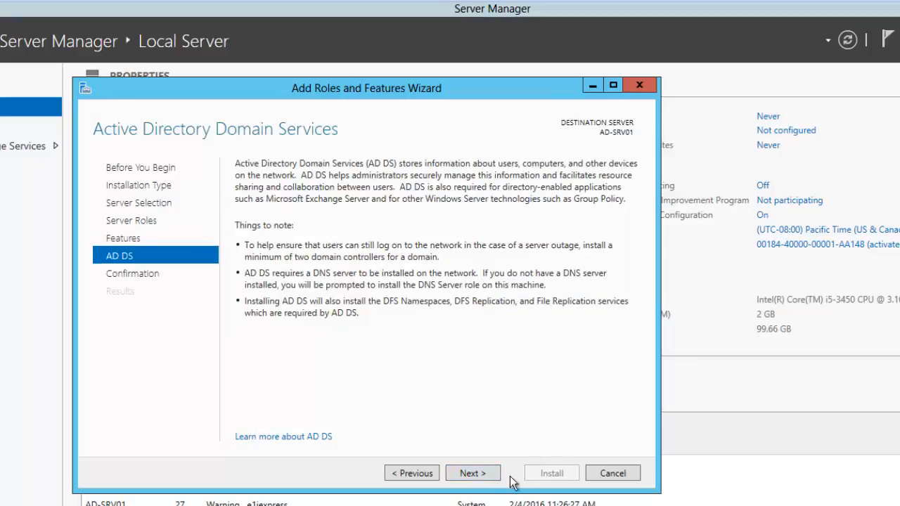
left_click(471, 474)
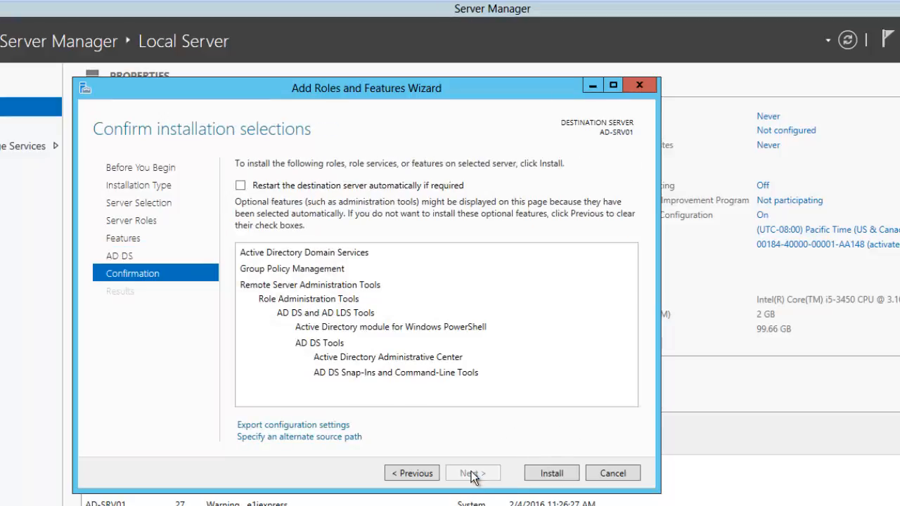
- Install AD DS, Group Policy Management and AD DS tools, then close the wizard
left_click(546, 477)
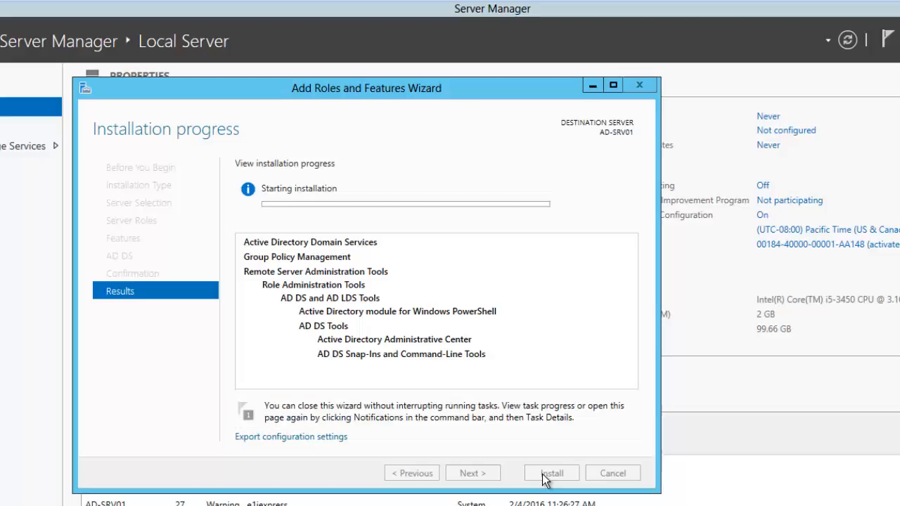
mouse_move(636, 17)
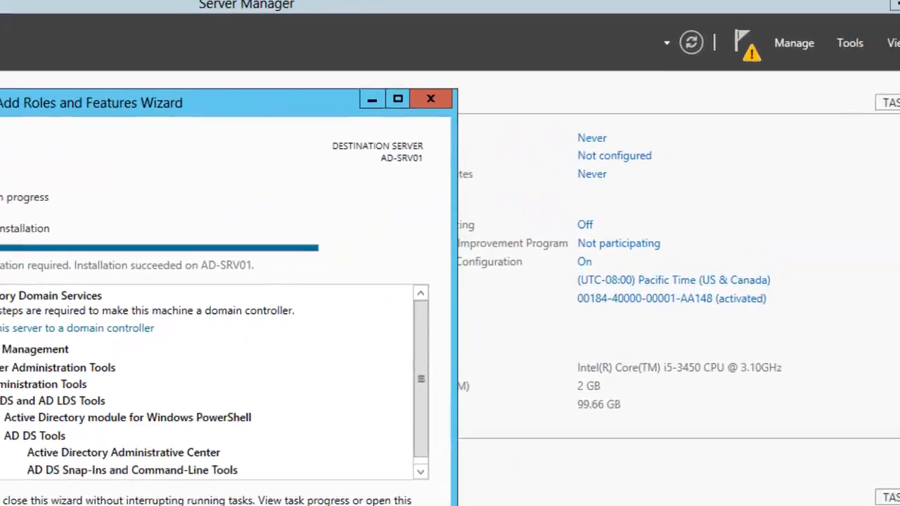
left_click(320, 505)
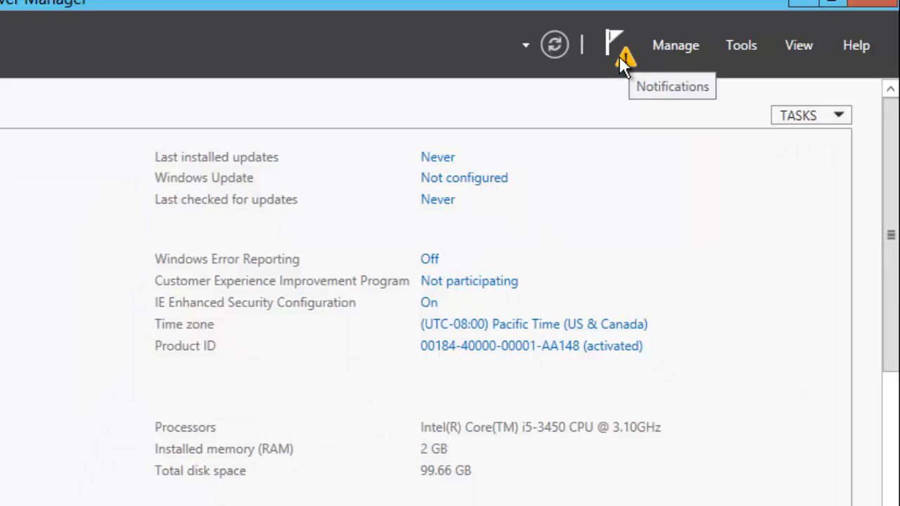
- Choose 'Promote this server to a domain controller' from the notifications flag
left_click(624, 64)
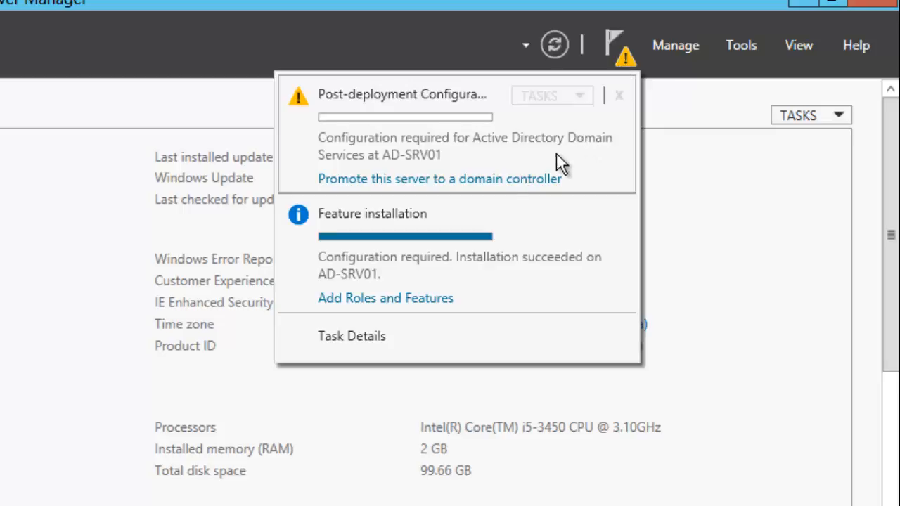
left_click(508, 180)
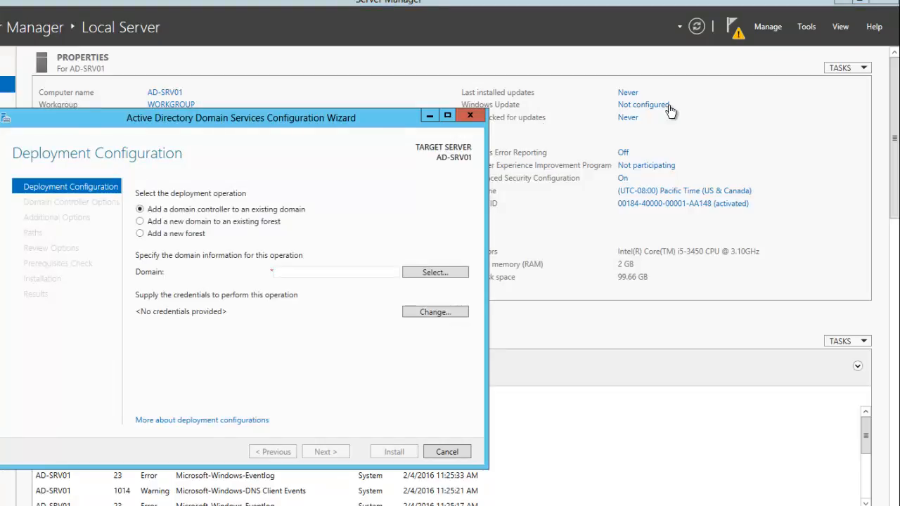
- Choose Add a new forest with root domain name aiklab.local and continue
left_click_drag(347, 117, 428, 116)
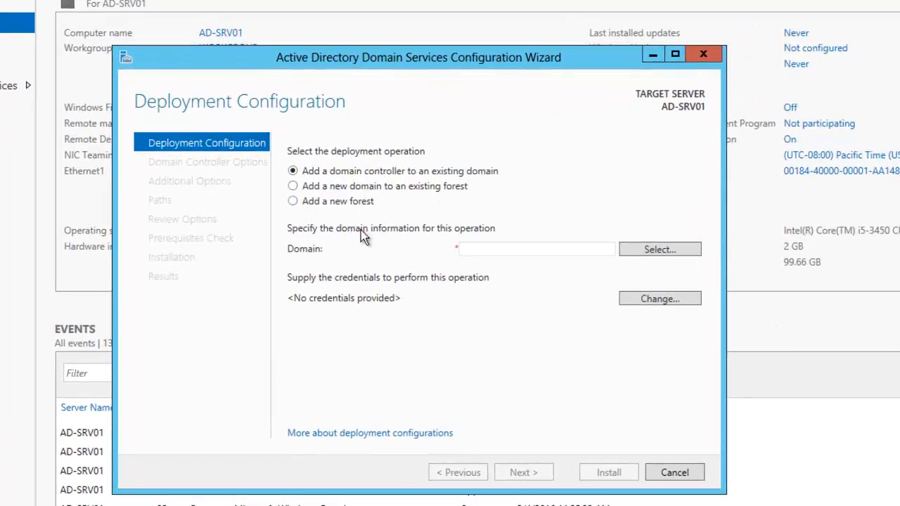
left_click(346, 203)
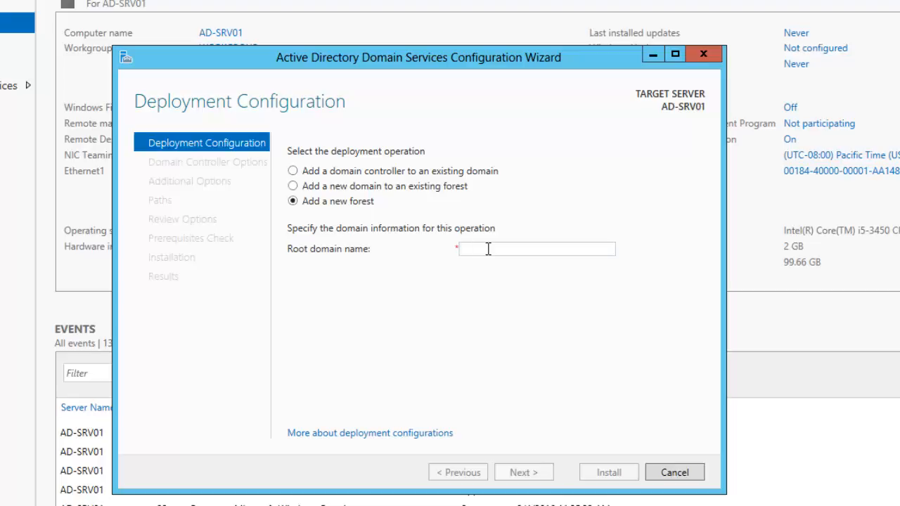
type("aik")
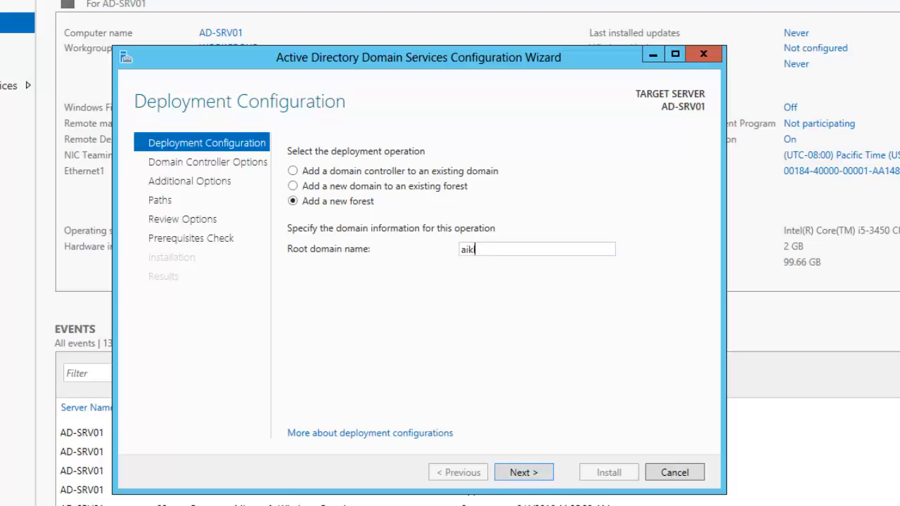
type("lab.local")
left_click(524, 474)
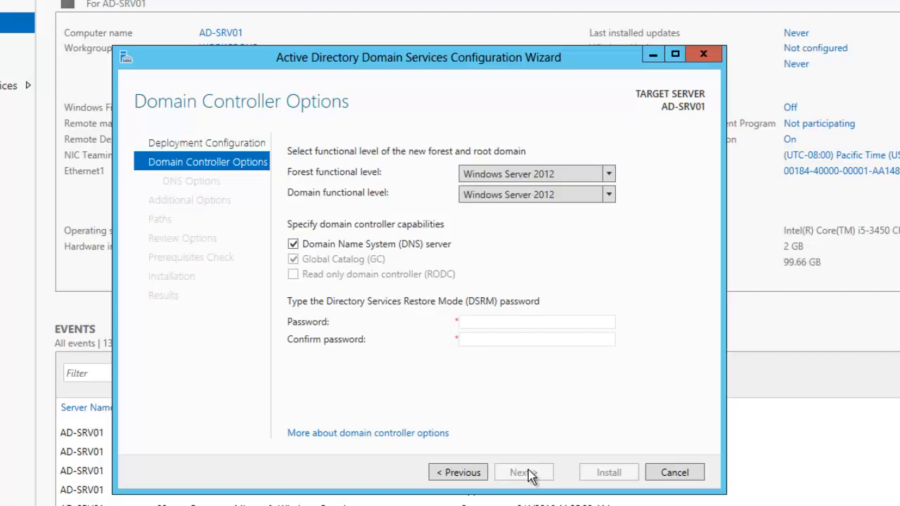
- Set both forest and domain functional levels to Windows Server 2008
left_click(575, 181)
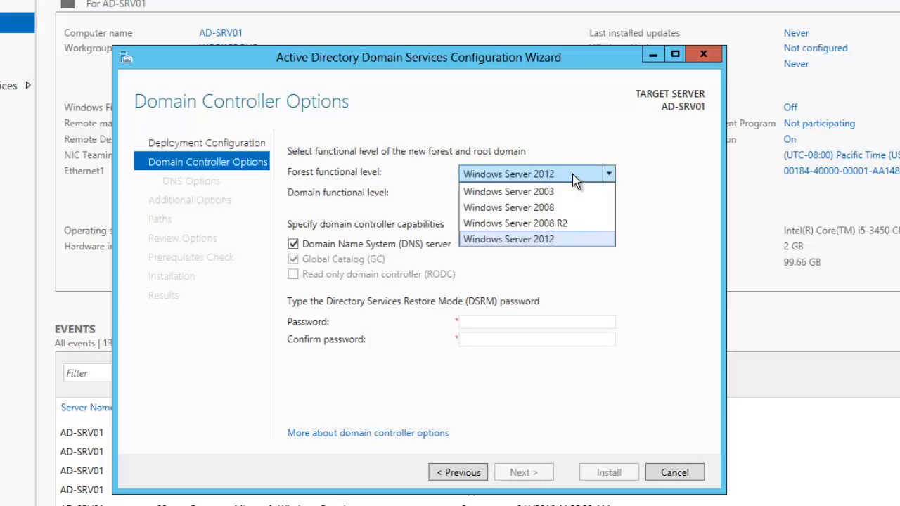
left_click(575, 181)
left_click(576, 198)
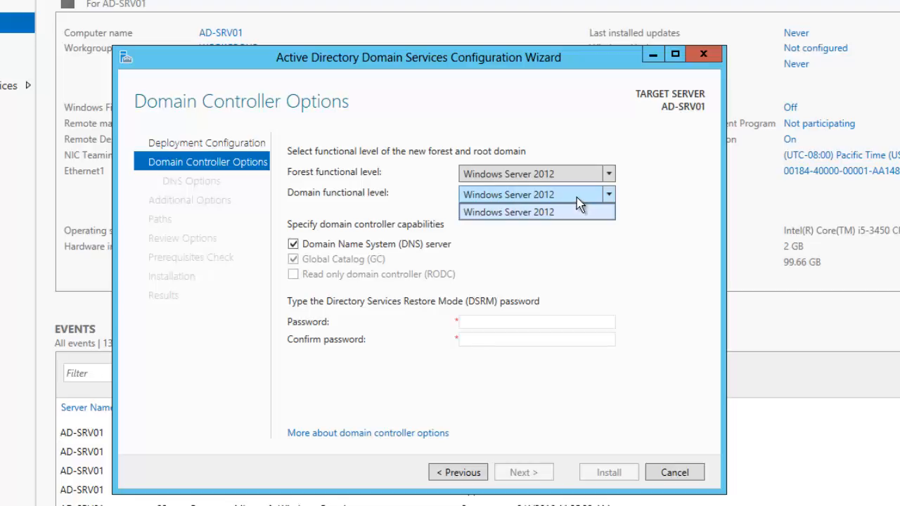
left_click(576, 197)
left_click(571, 176)
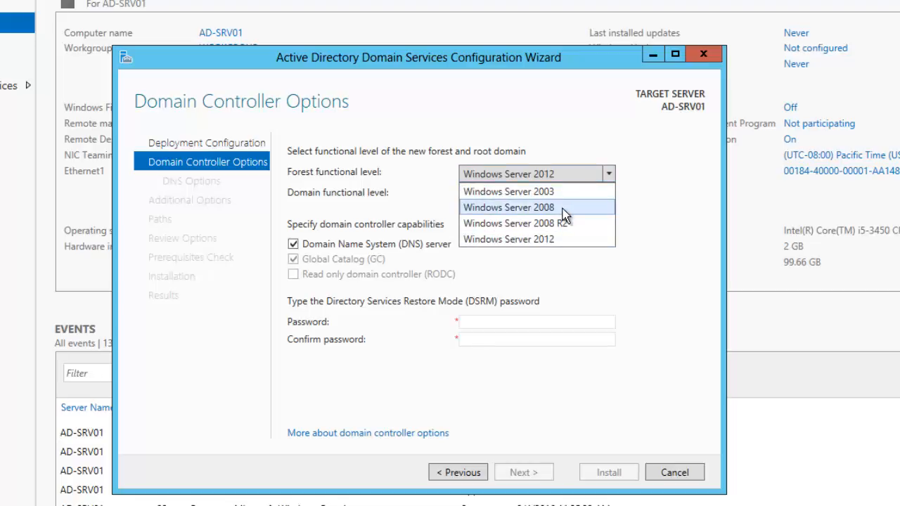
left_click(562, 208)
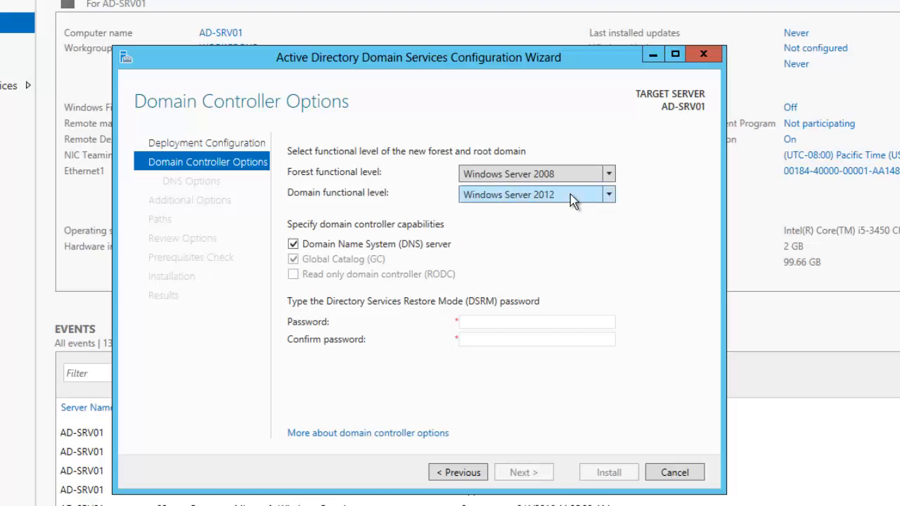
left_click(570, 194)
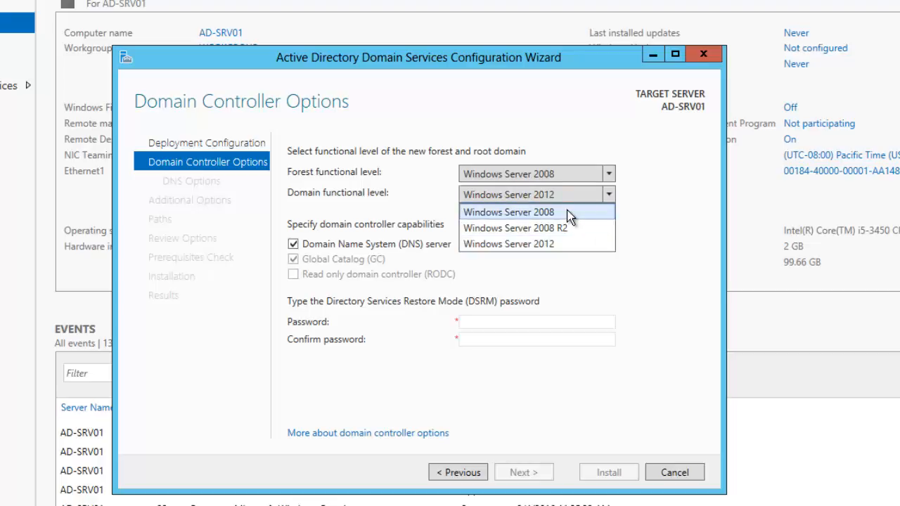
left_click(570, 212)
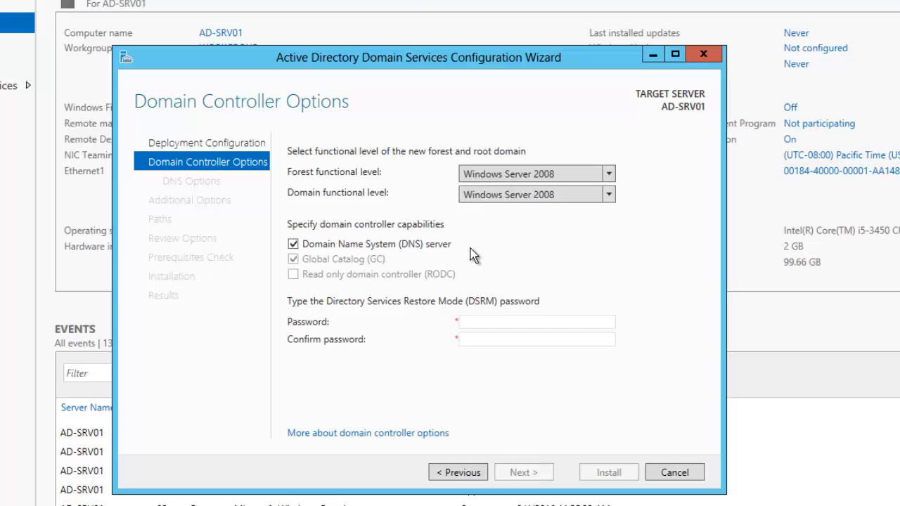
- Enter the DSRM password and move to its confirmation field
left_click(482, 322)
type("P")
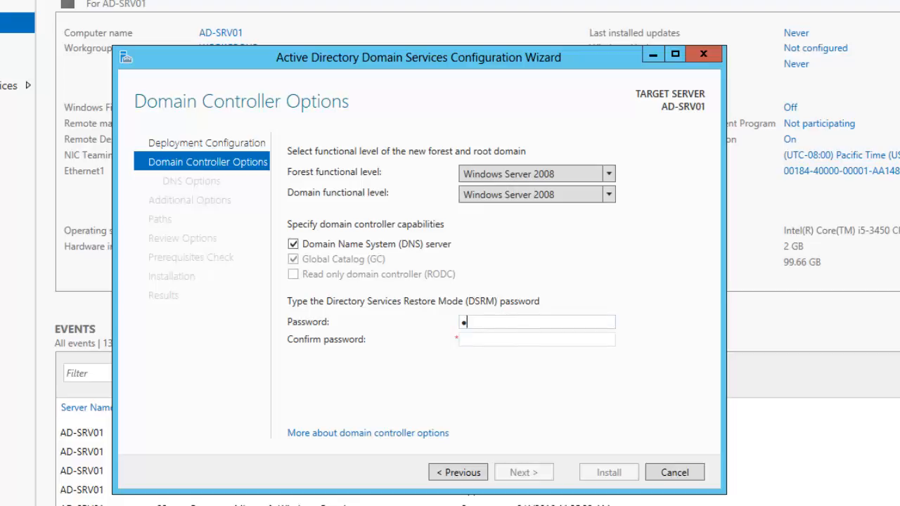
type("a$$w0rd12")
key("Tab")
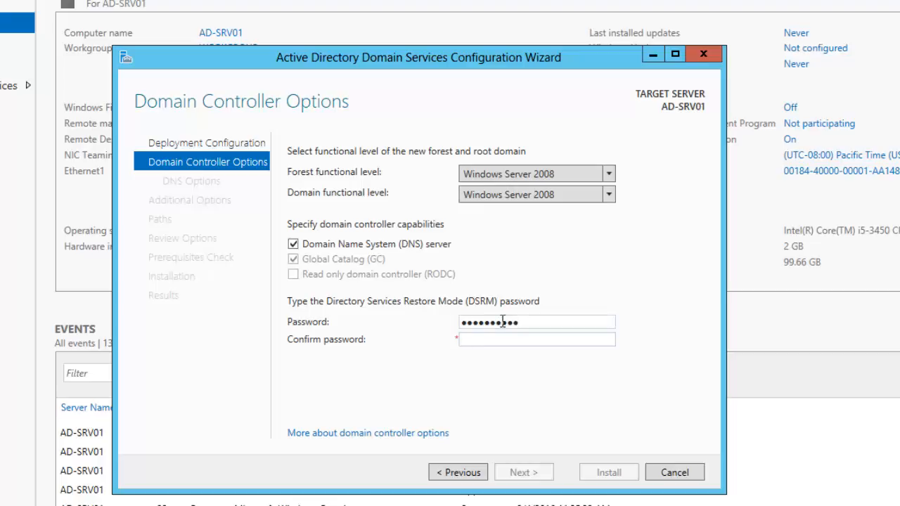
type("Pa$$w0rd12")
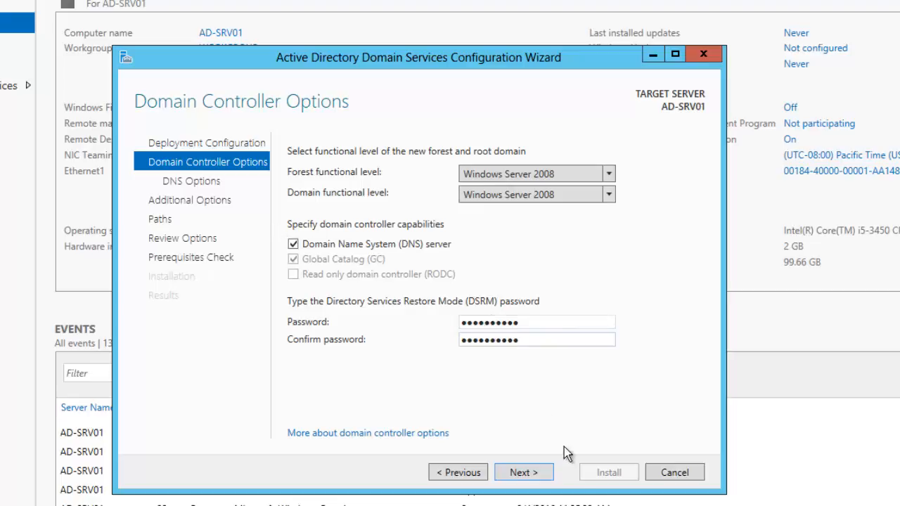
- Accept DNS options, NetBIOS name AIKLAB and default NTDS/SYSVOL paths, reaching Review Options
left_click(526, 476)
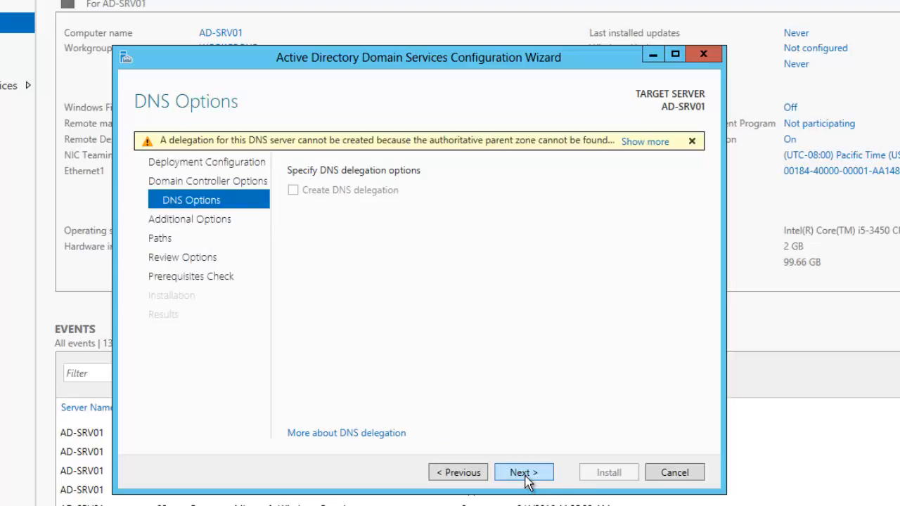
left_click(528, 475)
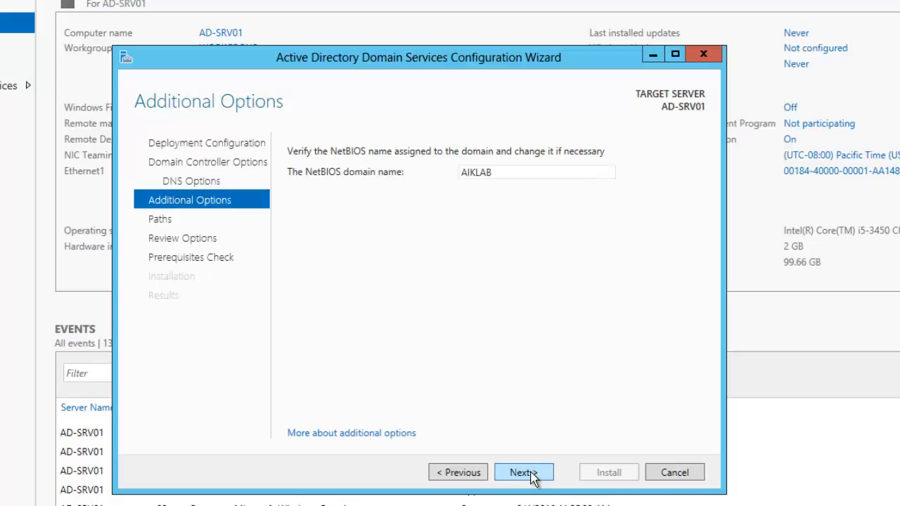
left_click(532, 477)
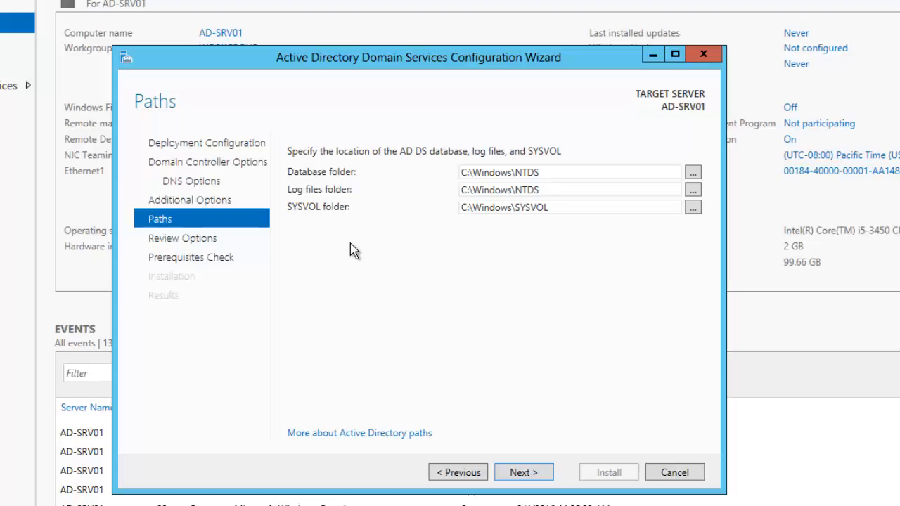
left_click(518, 473)
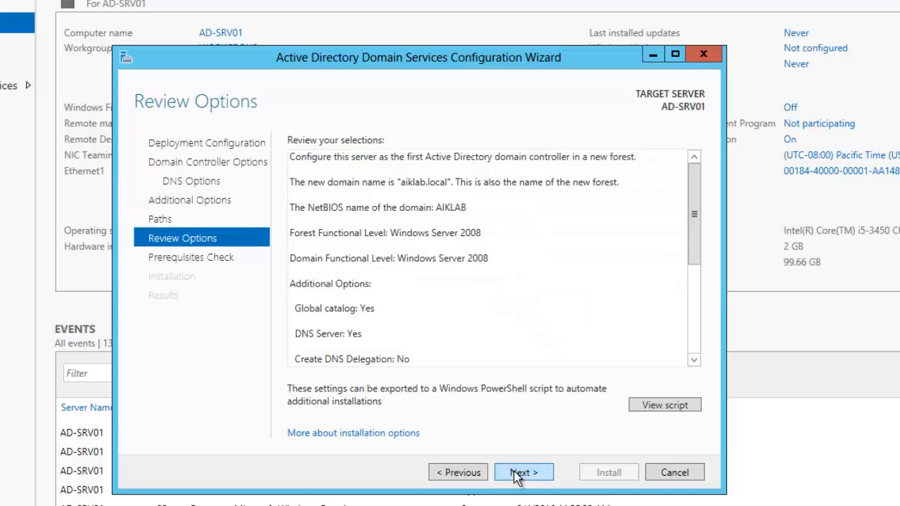
left_click_drag(693, 195, 705, 173)
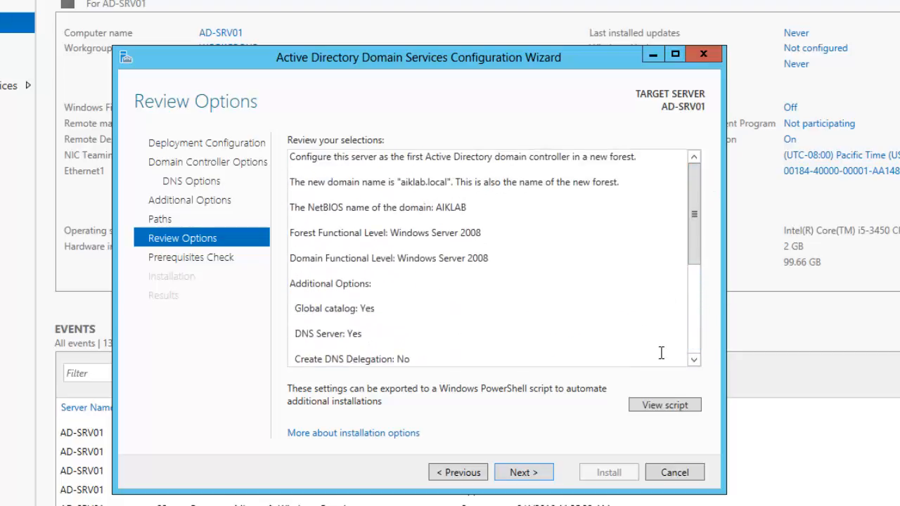
- View the generated Install-ADDSForest PowerShell script in Notepad, then close it
left_click(664, 408)
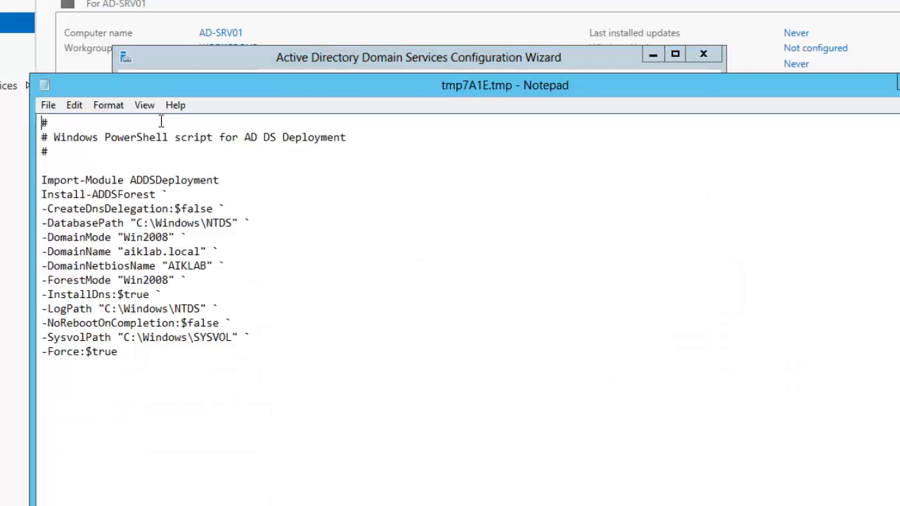
right_click(859, 91)
left_click(880, 192)
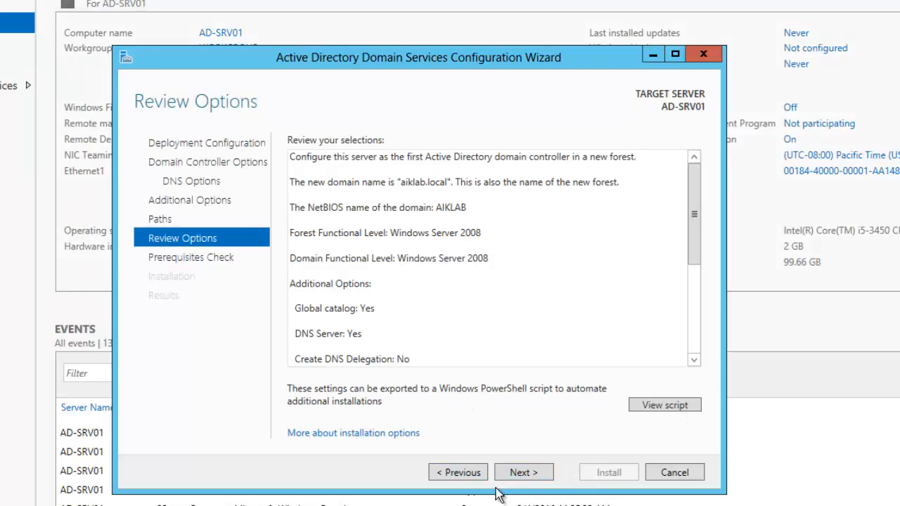
- Pass the prerequisites check and install, promoting AD-SRV01 to domain controller
left_click(518, 473)
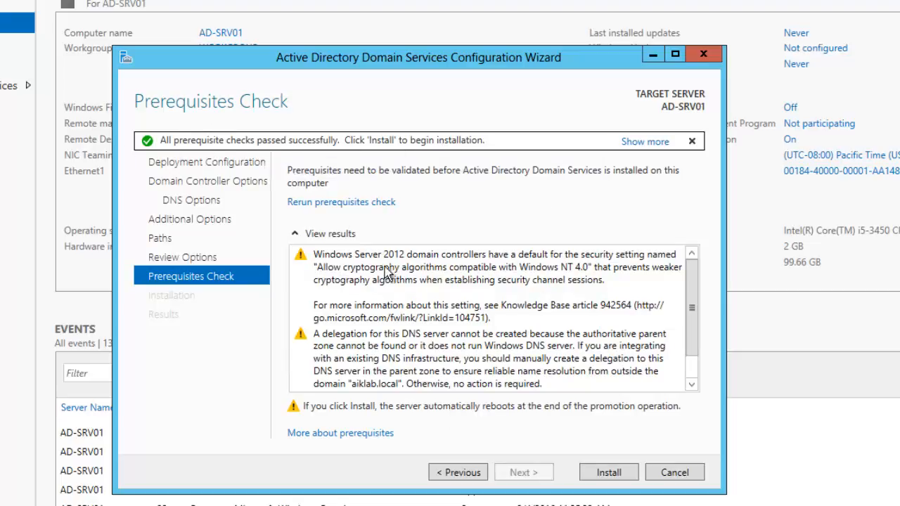
left_click_drag(699, 321, 700, 334)
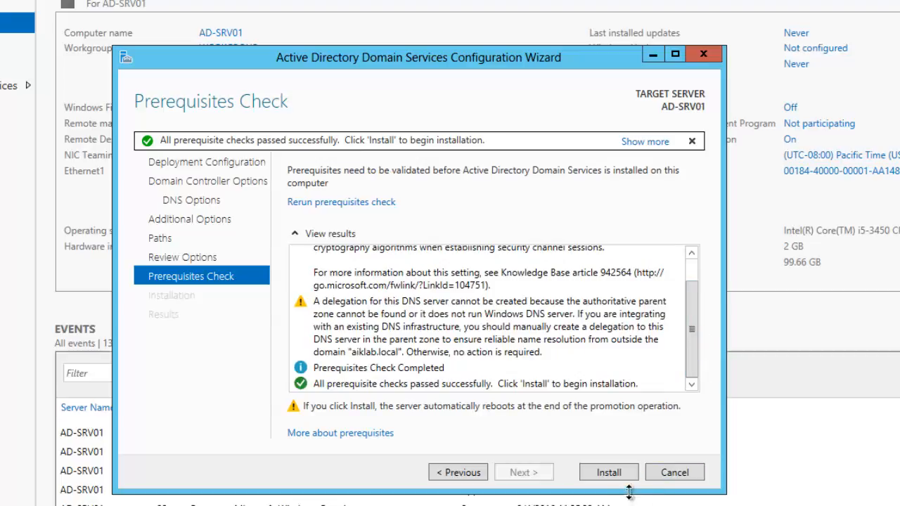
left_click(611, 473)
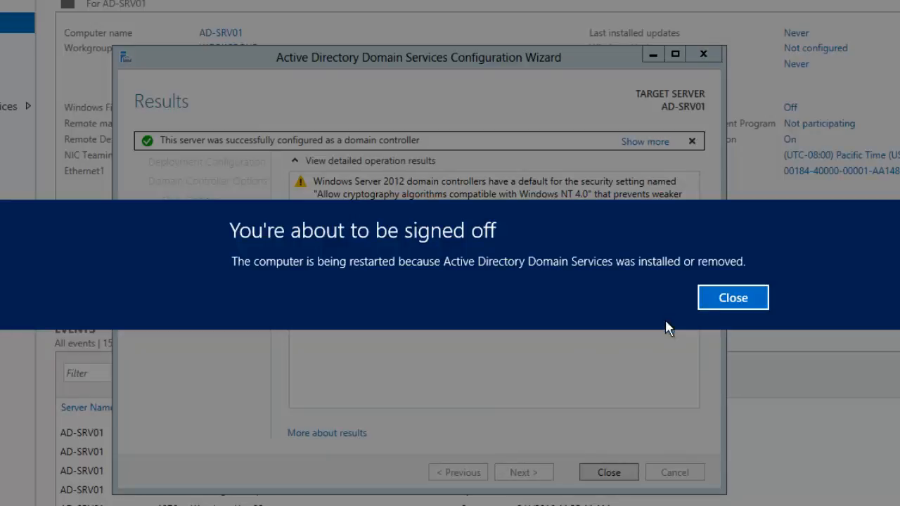
- Dismiss the sign-off warning and close the promotion wizard so the server restarts
left_click(711, 298)
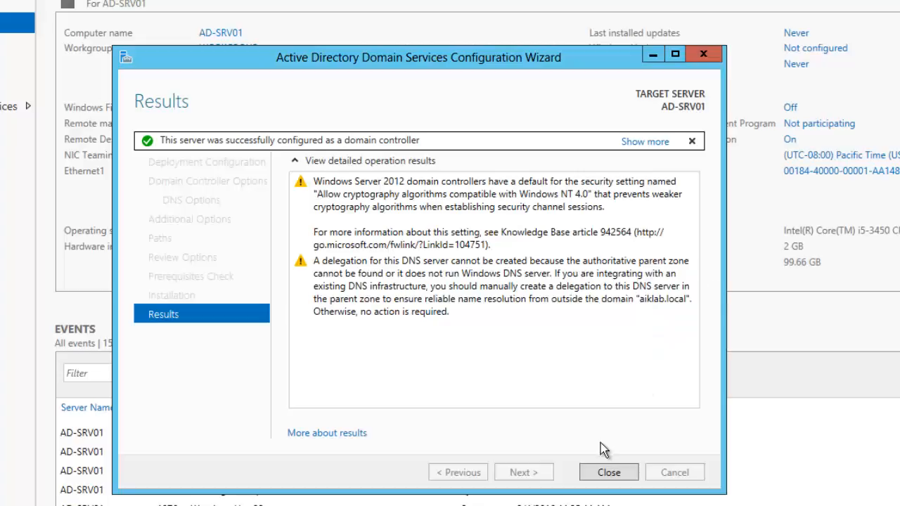
left_click(603, 474)
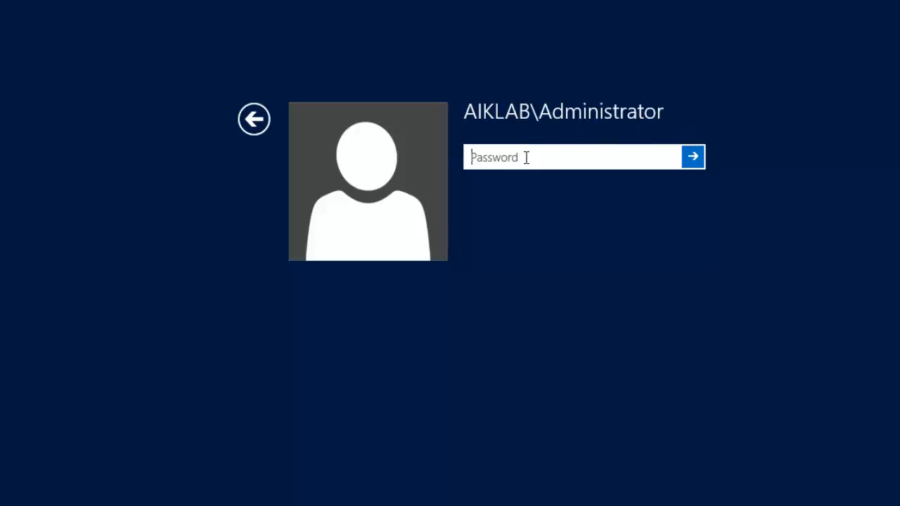
- Sign in as the AIKLAB domain Administrator using the account password
type("••••••••••")
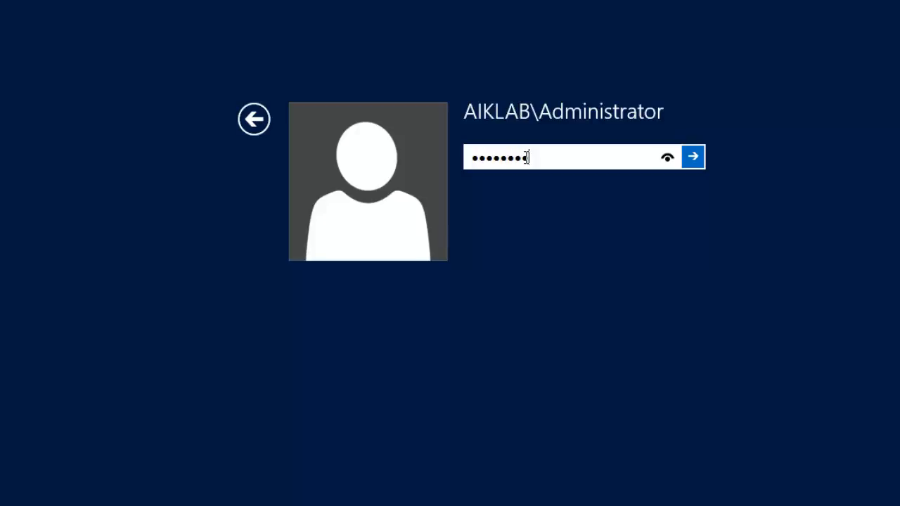
key("Return")
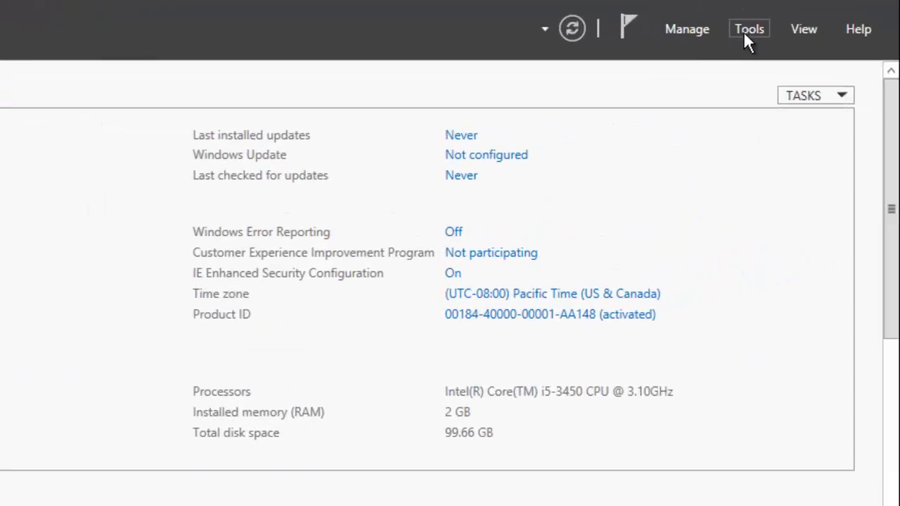
- Launch Active Directory Users and Computers from Tools and maximize its window
left_click(747, 33)
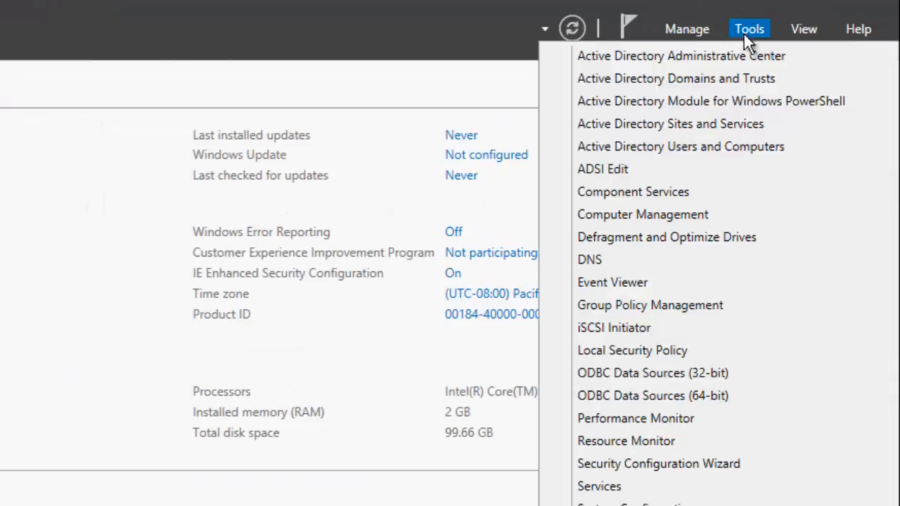
left_click(730, 146)
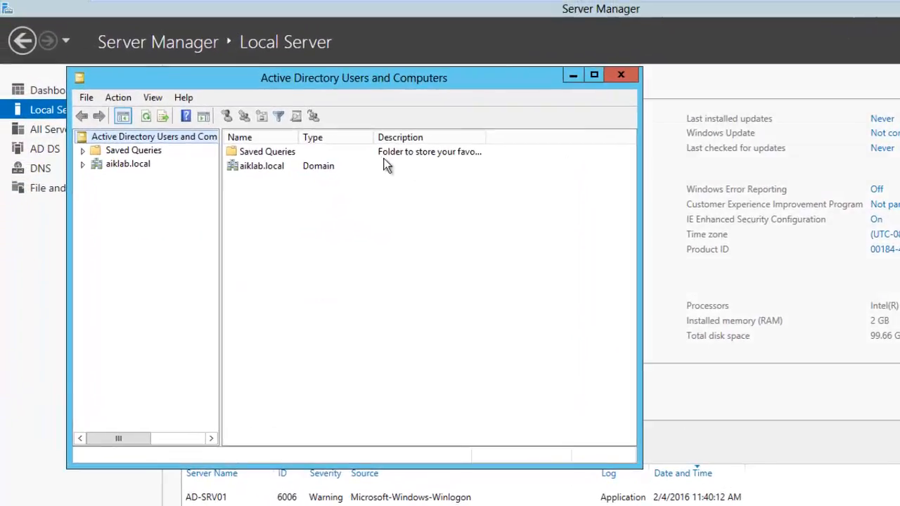
double_click(435, 78)
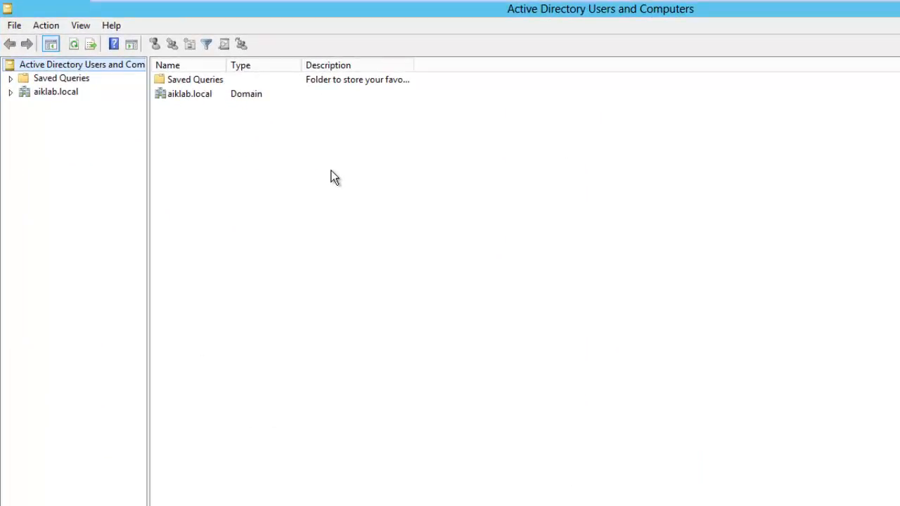
- Browse aiklab.local's Computers and Domain Controllers containers to confirm AD-SRV01 is a GC, then return to Server Manager
left_click(11, 92)
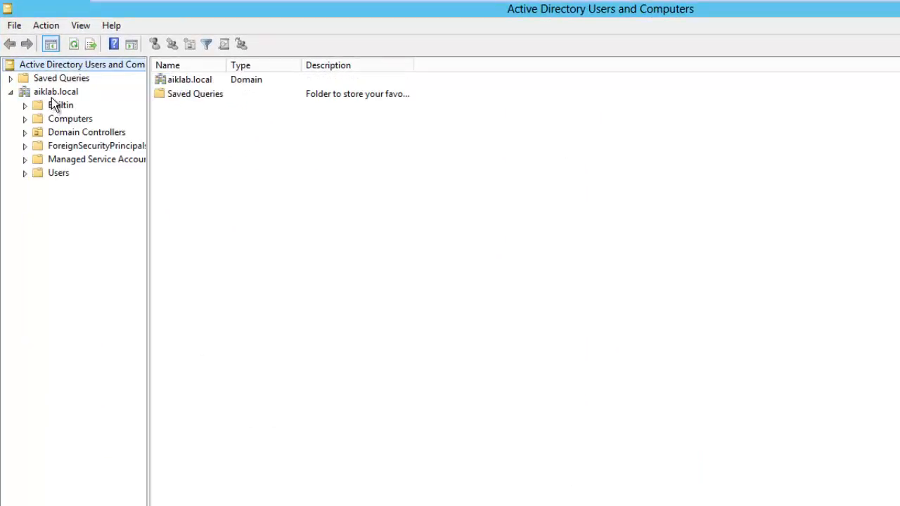
left_click(55, 93)
left_click(70, 120)
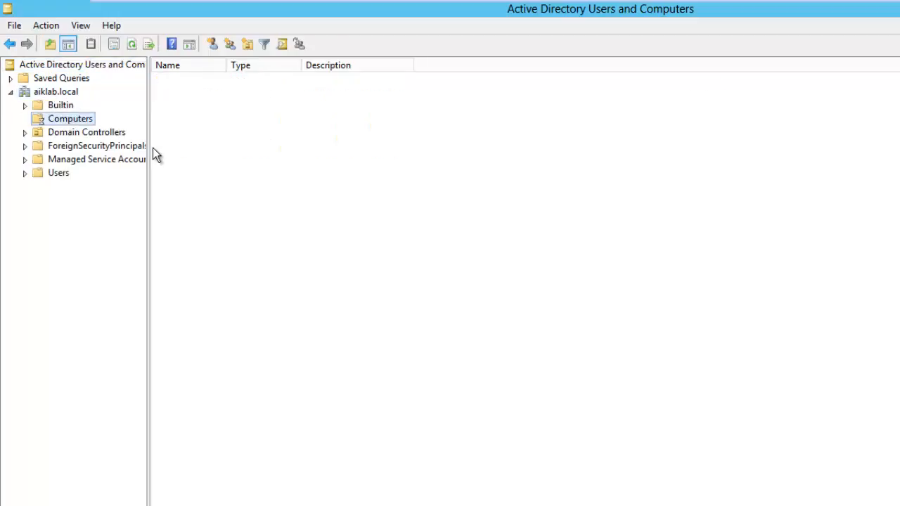
left_click(71, 133)
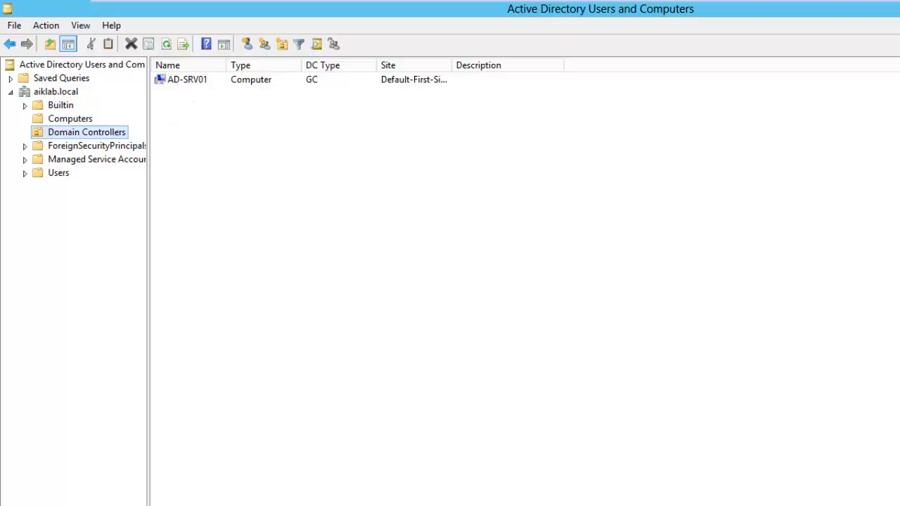
key("alt+Tab")
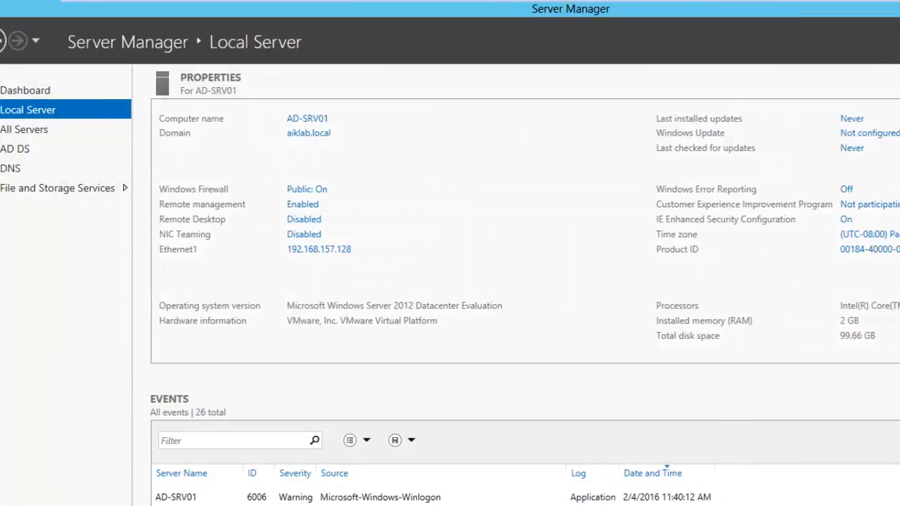
- Open DNS Manager and show the aiklab.local zone's SOA, NS and ad-srv01 host records at 192.168.157.128
left_click(790, 40)
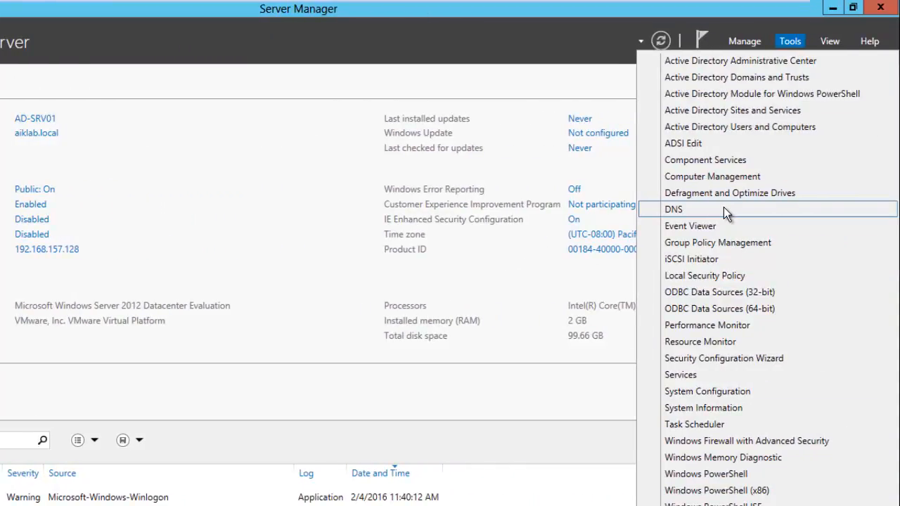
left_click(723, 209)
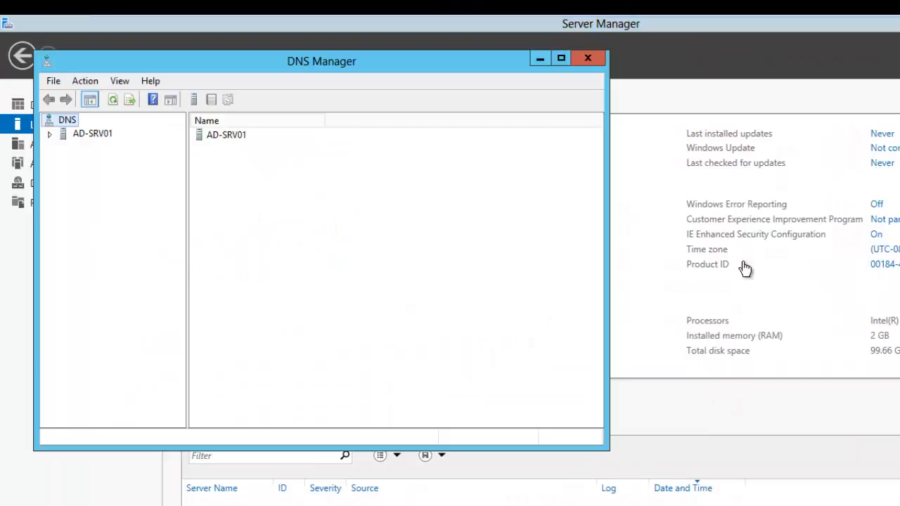
left_click(90, 136)
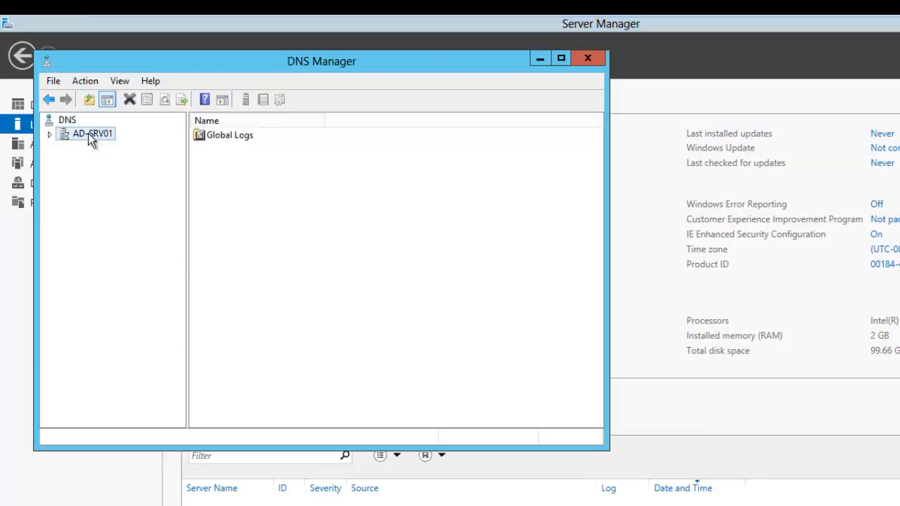
left_click(51, 135)
left_click(50, 133)
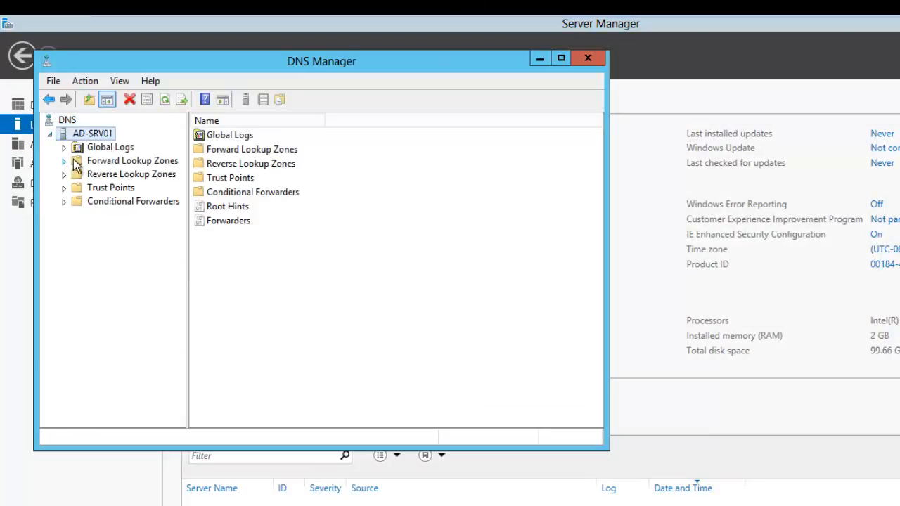
left_click(77, 161)
left_click(64, 161)
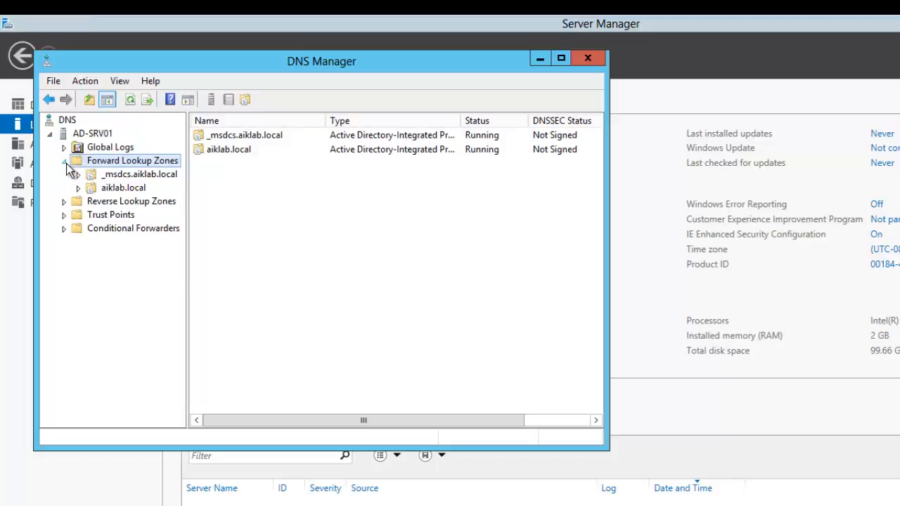
left_click(113, 190)
left_click(113, 188)
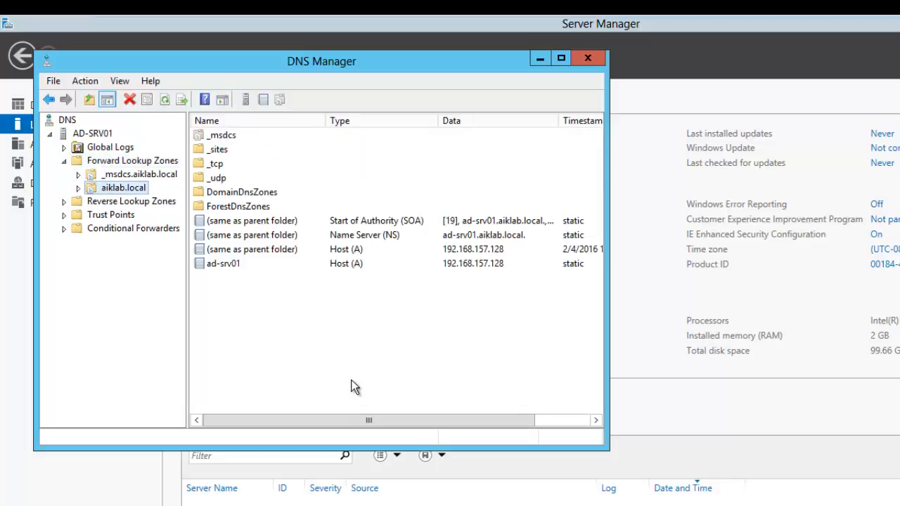
- Minimize DNS Manager to bring back Server Manager's Local Server page for AD-SRV01
left_click(539, 59)
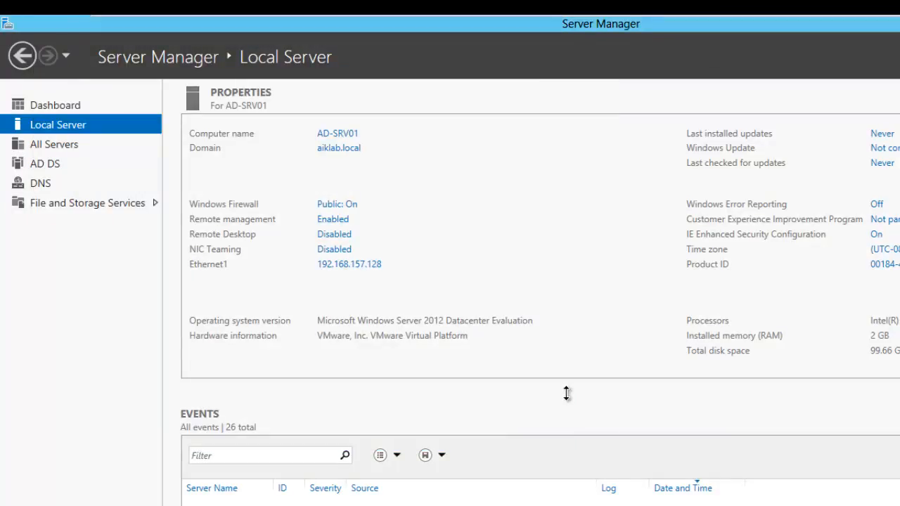